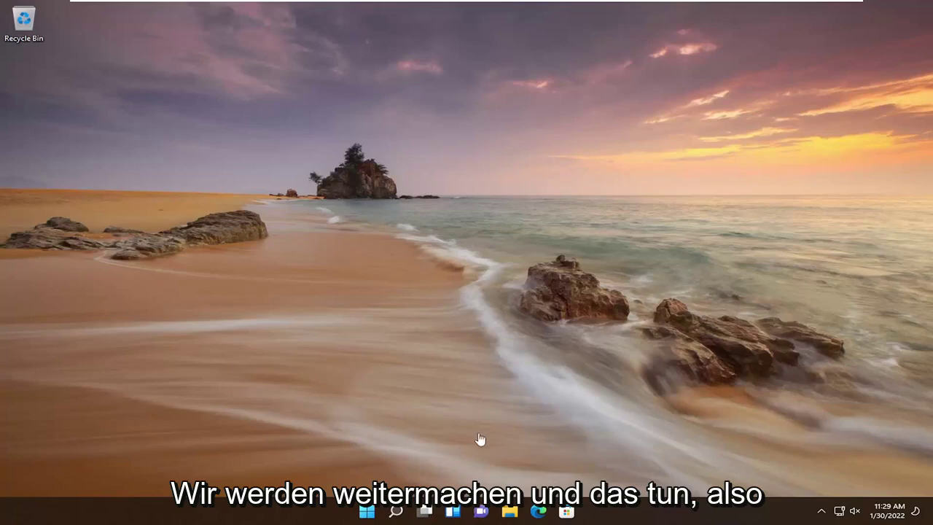
Step: Search for "troubleshoot", open the Troubleshoot settings and go to the list of other troubleshooters
click(393, 512)
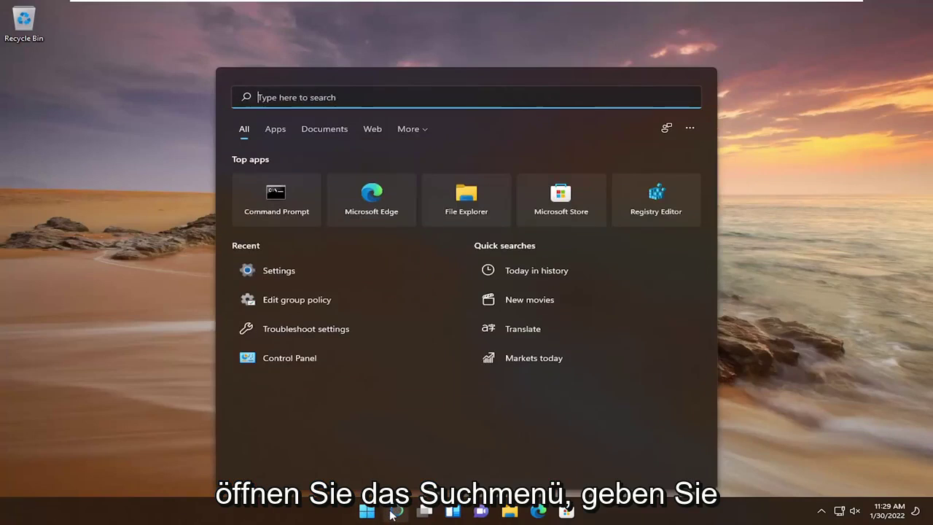
text(troubleshoot)
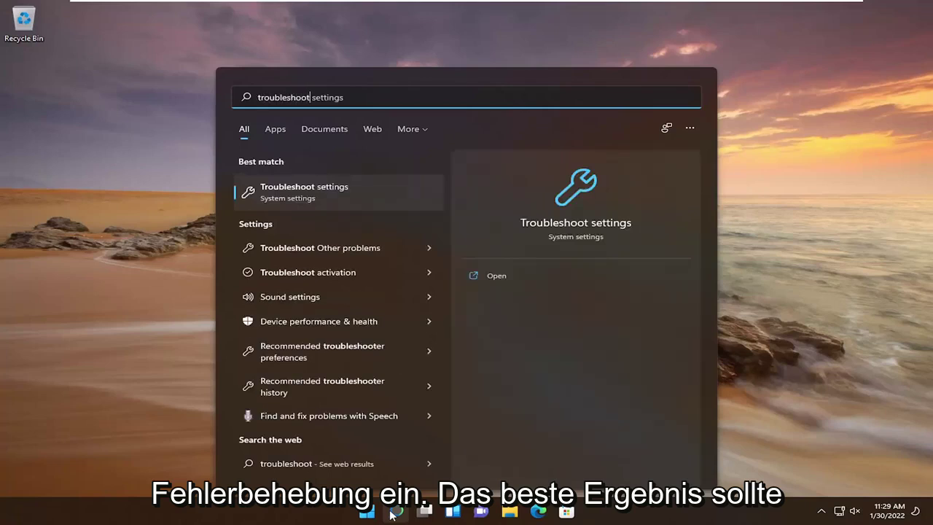
click(314, 192)
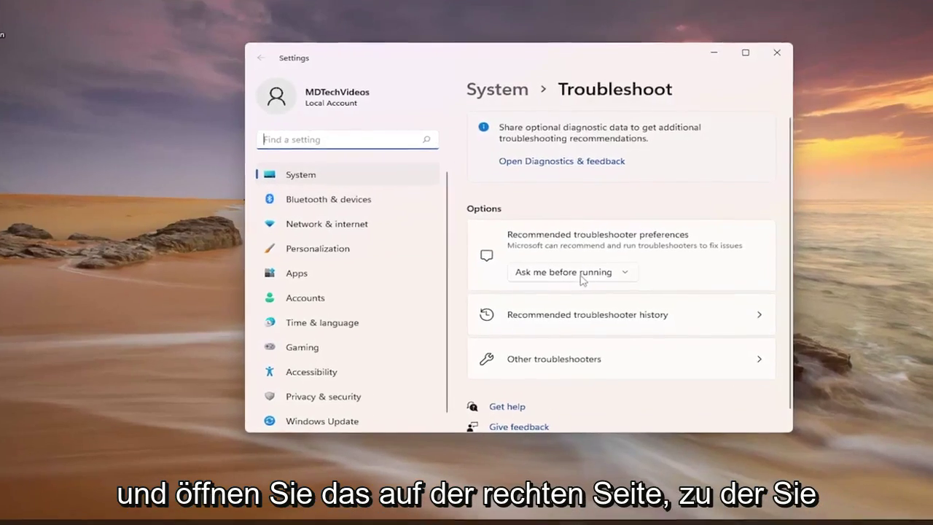
scroll(569, 267, down, 1)
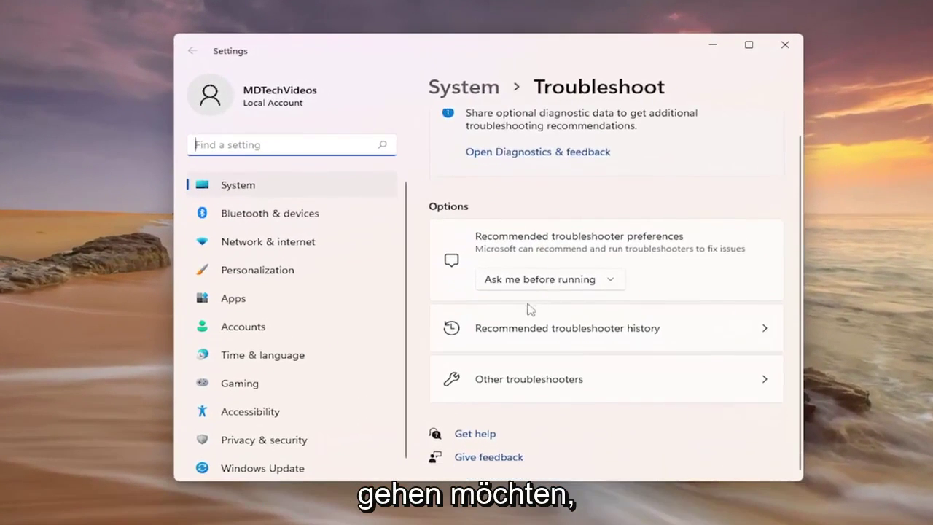
click(589, 382)
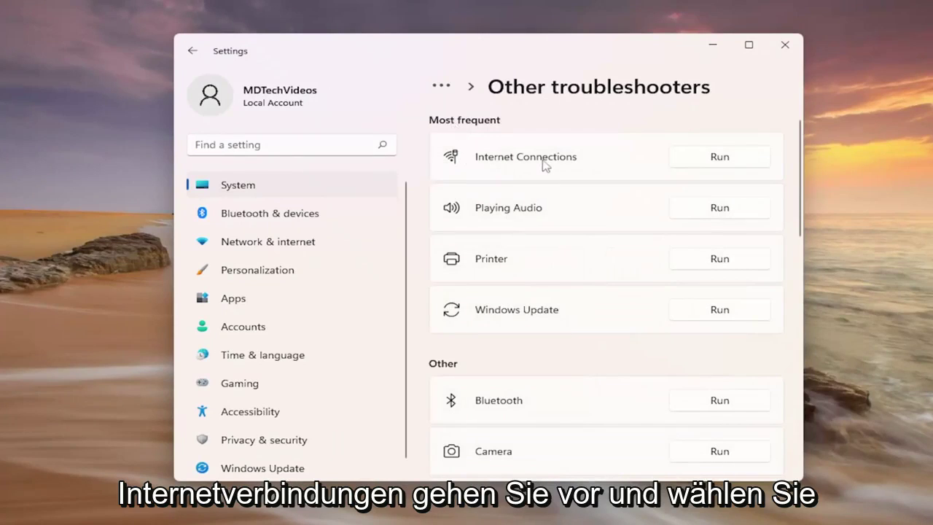
Step: Run the Internet Connections troubleshooter and close it once detection has finished
click(722, 159)
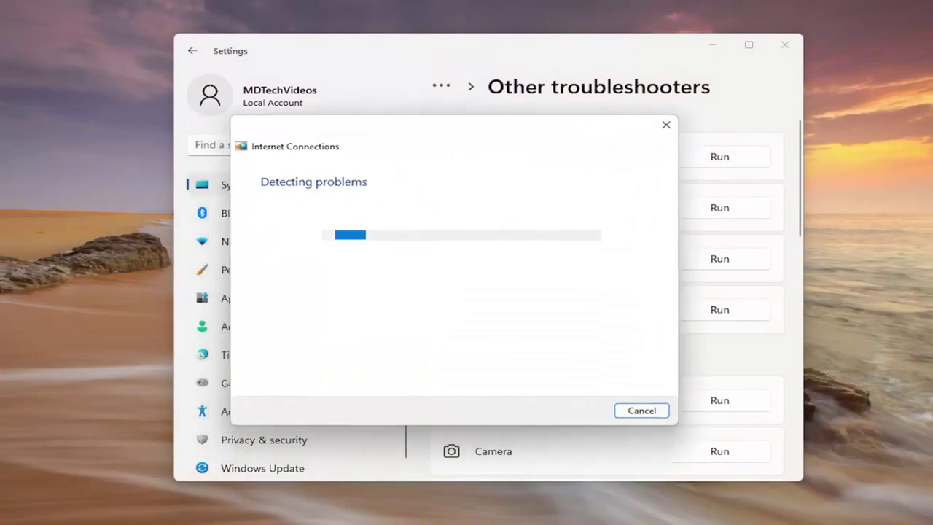
click(417, 284)
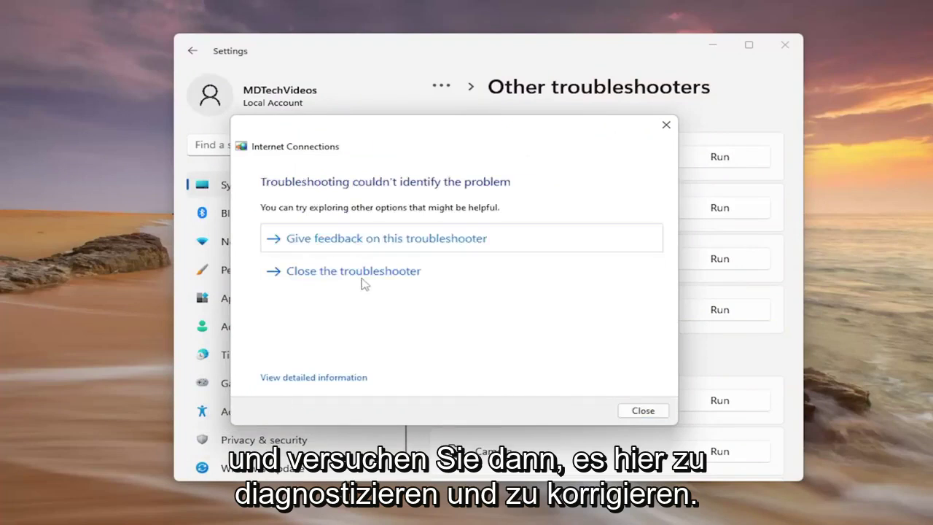
click(672, 136)
Step: Run the Network Adapter troubleshooter on all network adapters and exit it at the question about the problem type
scroll(606, 279, down, 5)
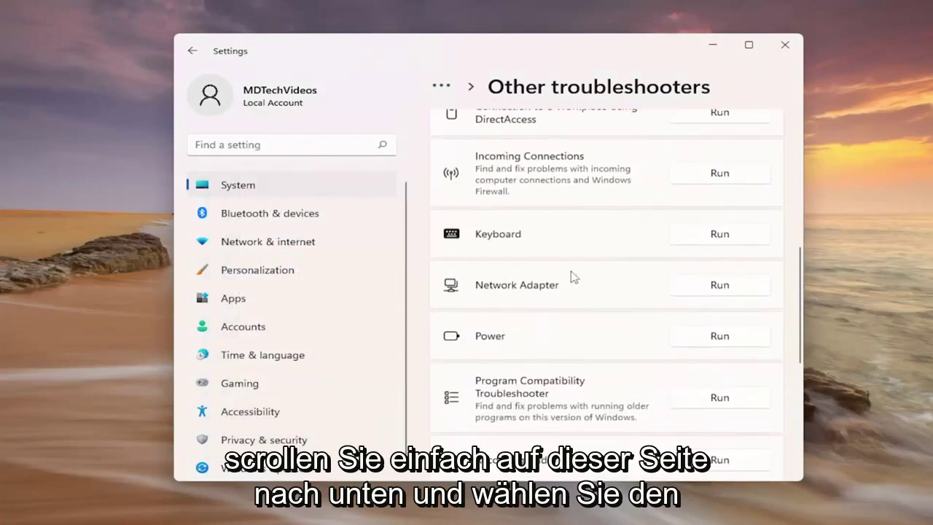
scroll(576, 273, up, 3)
scroll(554, 274, down, 3)
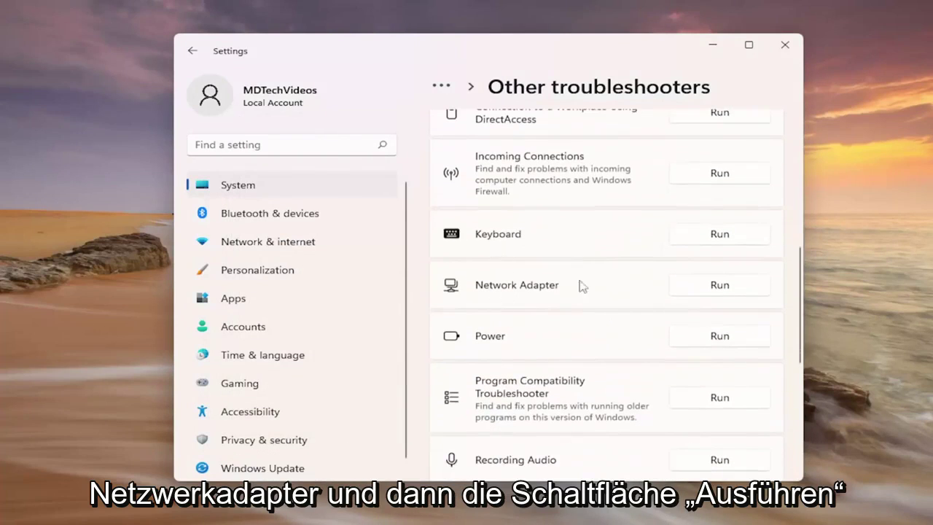
click(722, 292)
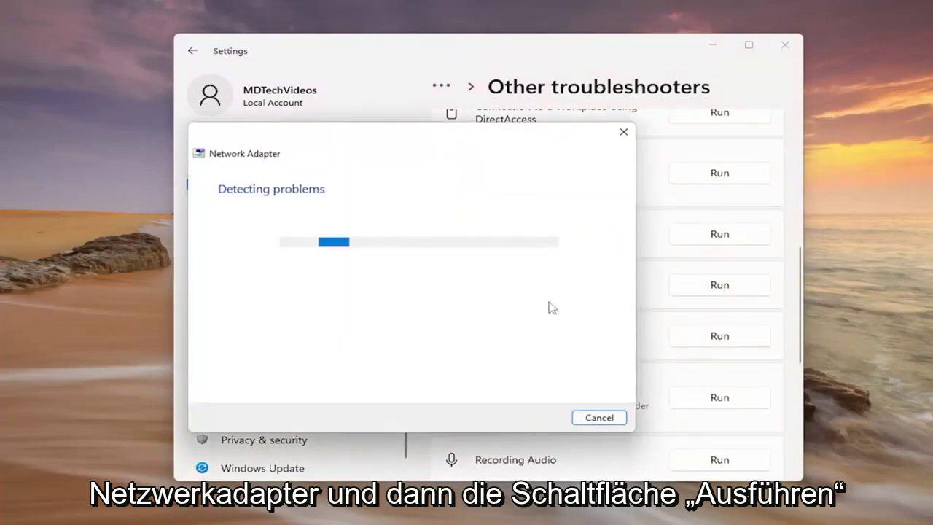
drag(356, 136, 441, 104)
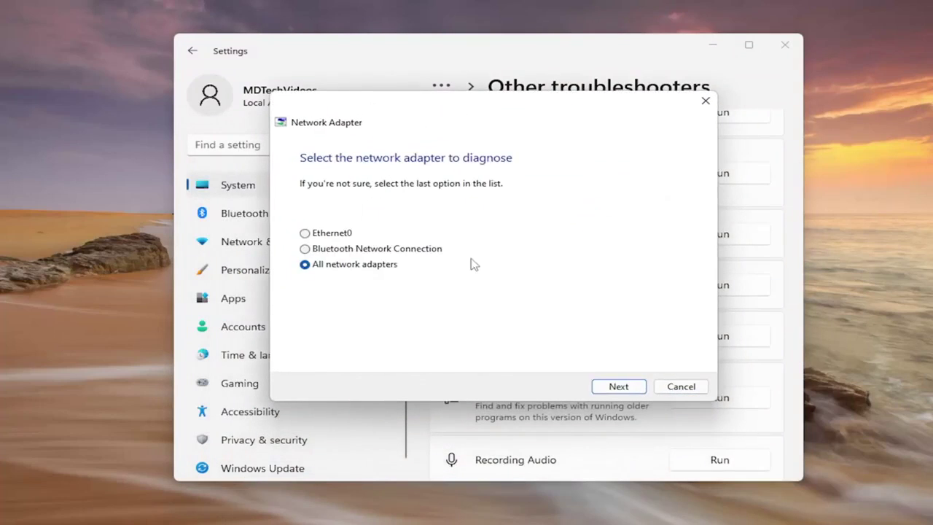
click(620, 387)
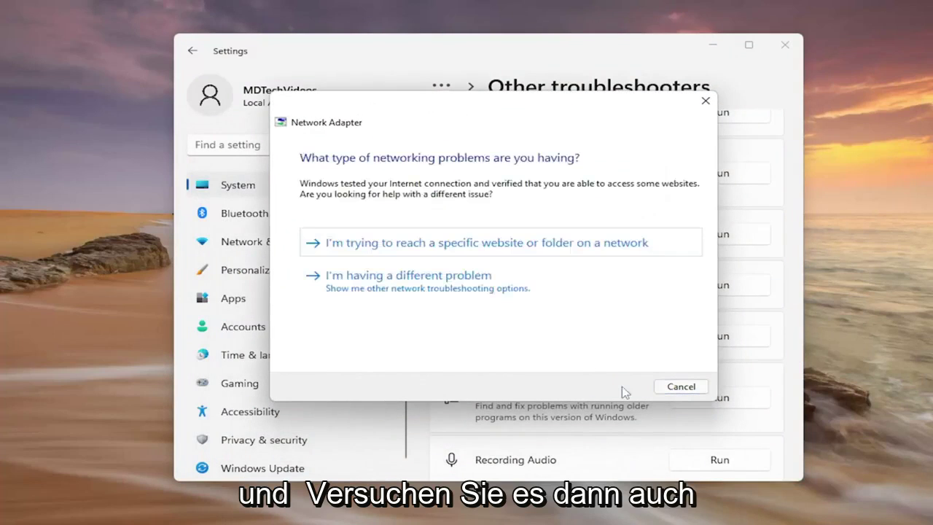
click(679, 386)
scroll(666, 309, down, 1)
scroll(575, 240, down, 4)
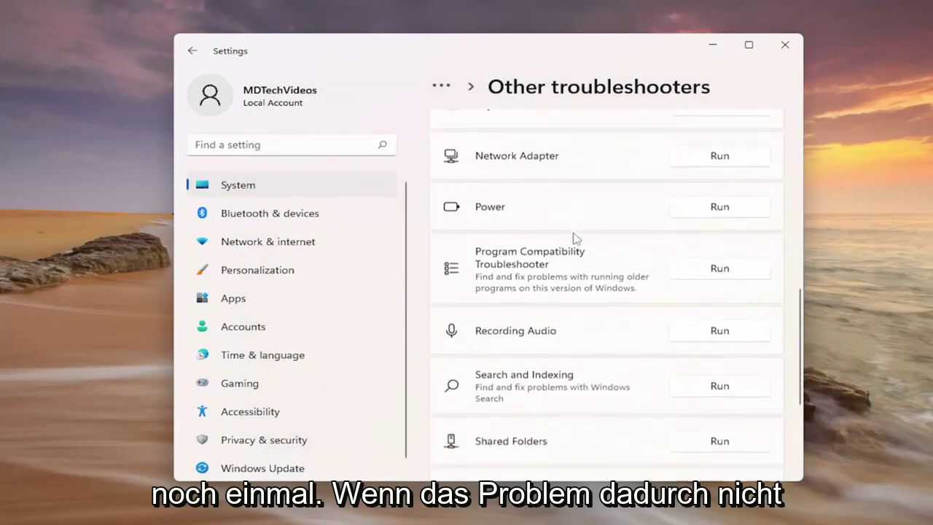
scroll(602, 265, up, 5)
scroll(634, 267, up, 5)
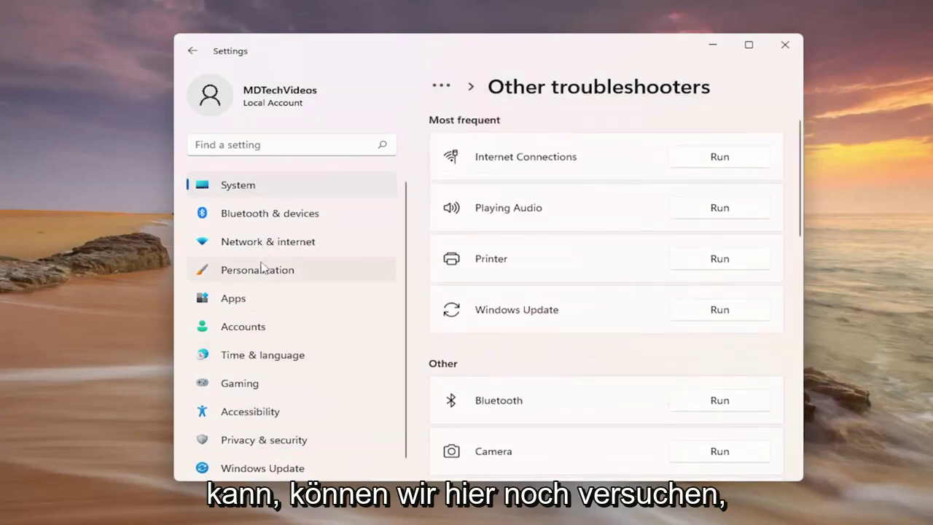
Step: Open the Network reset page within the advanced settings of Network & internet
click(245, 244)
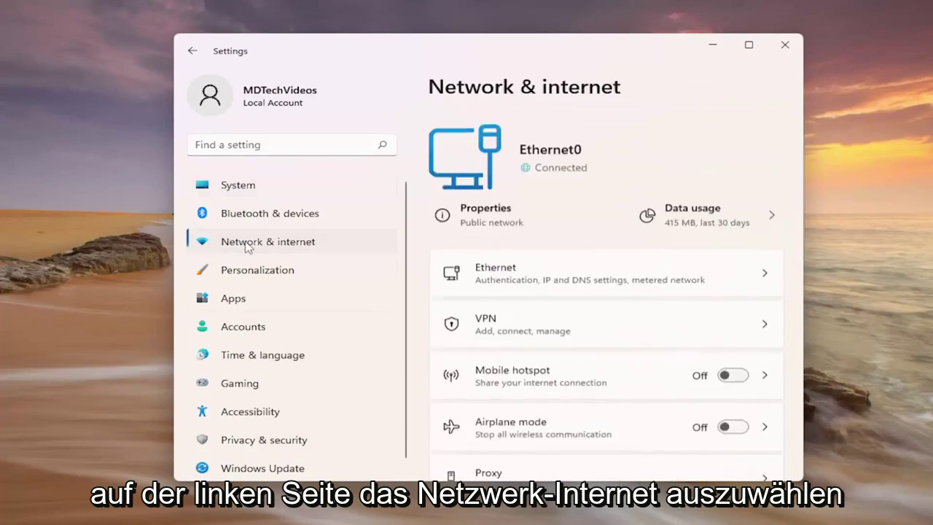
scroll(678, 317, down, 2)
scroll(668, 313, down, 1)
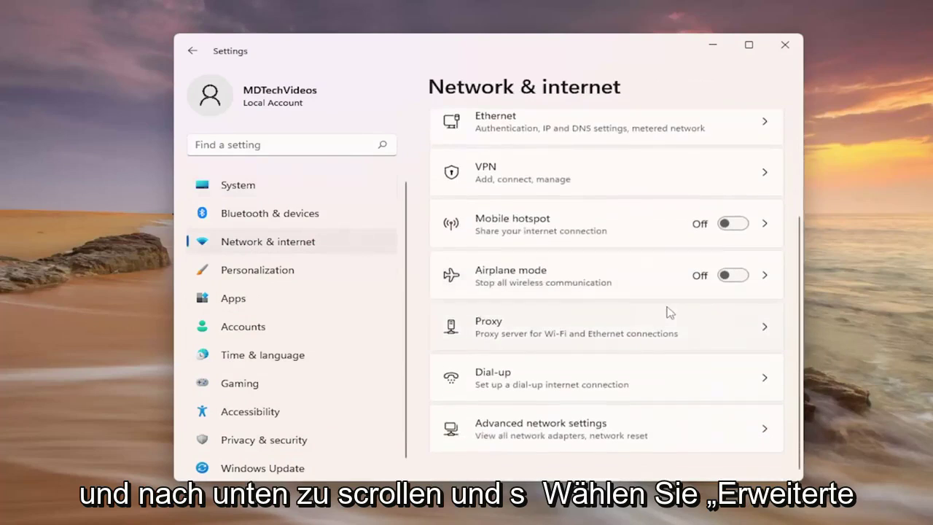
click(603, 430)
scroll(660, 288, down, 3)
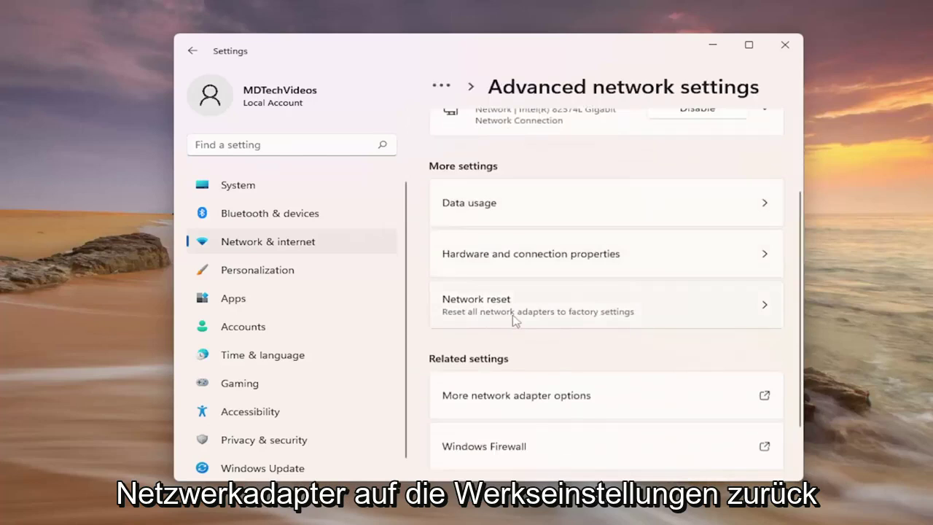
click(597, 314)
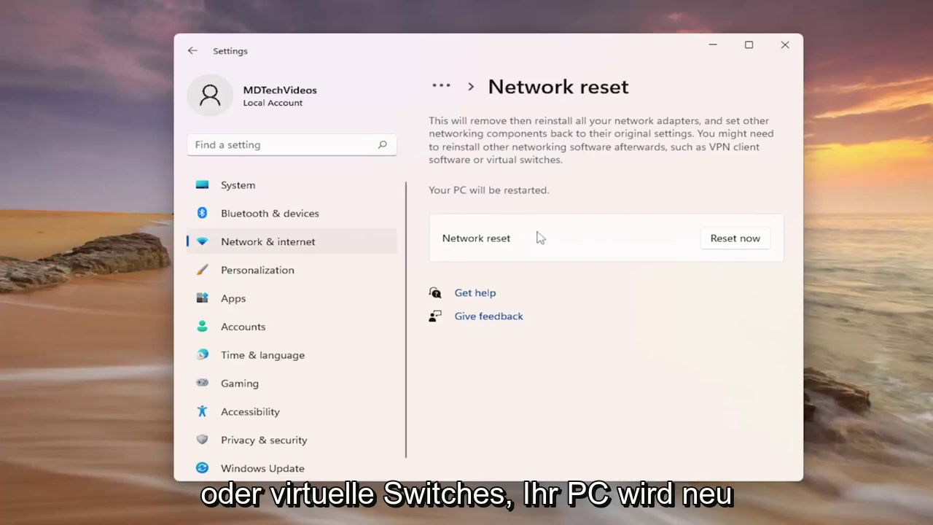
Step: Reset the network settings, confirm the reset, dismiss the sign-out notice and close Settings
click(731, 245)
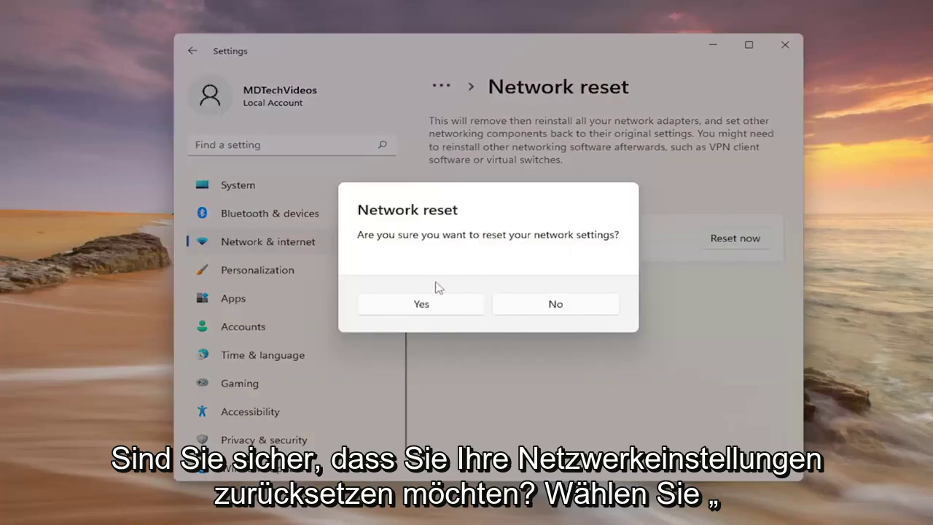
click(418, 308)
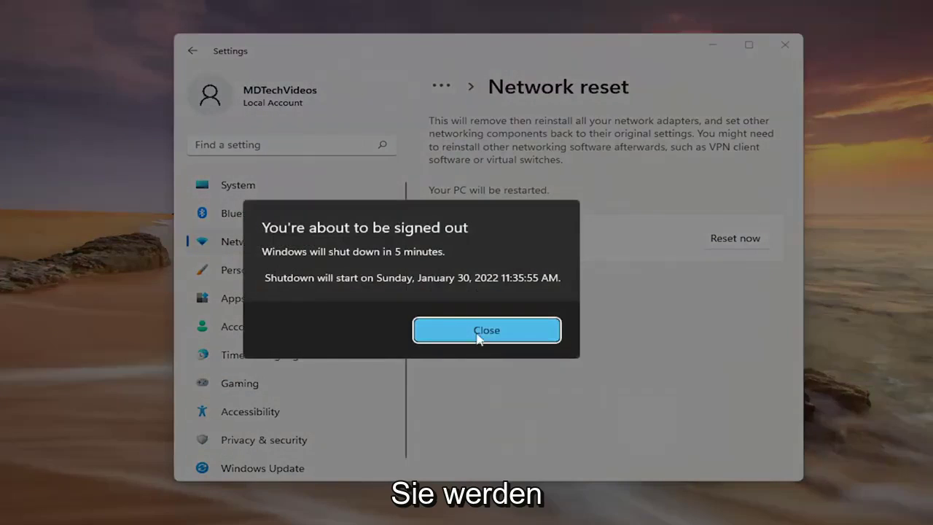
click(463, 335)
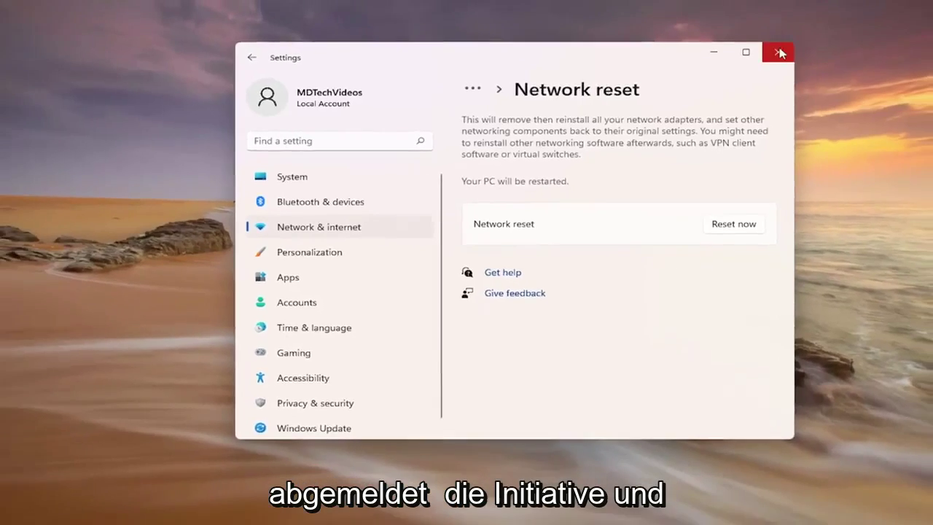
click(779, 53)
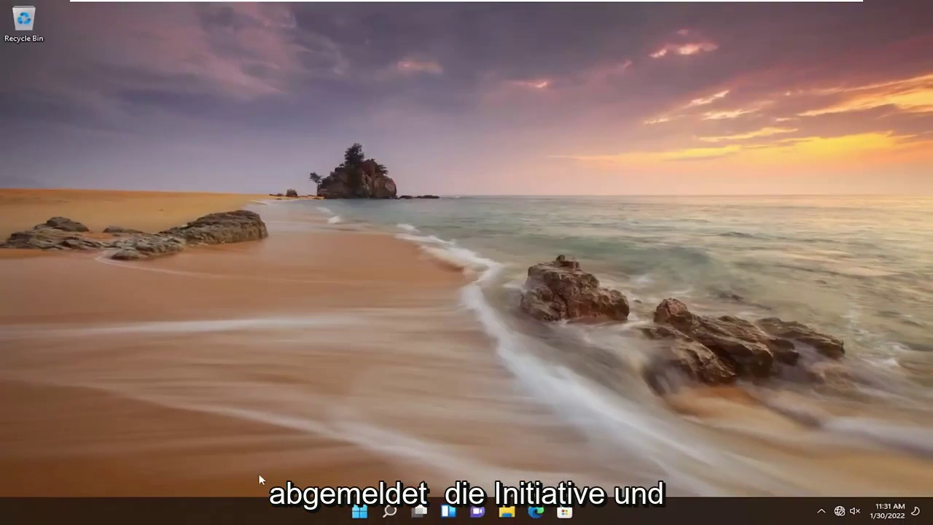
Step: Restart the computer manually
right_click(367, 512)
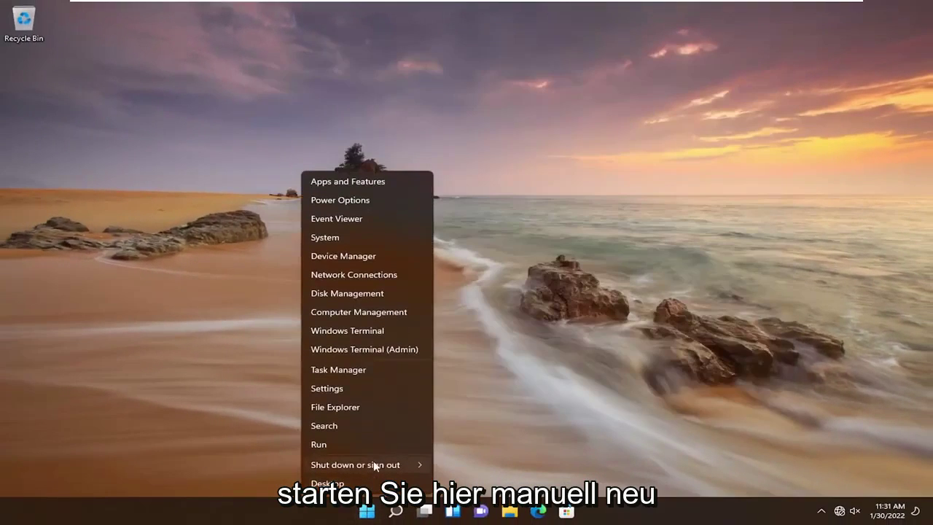
mouse_move(374, 467)
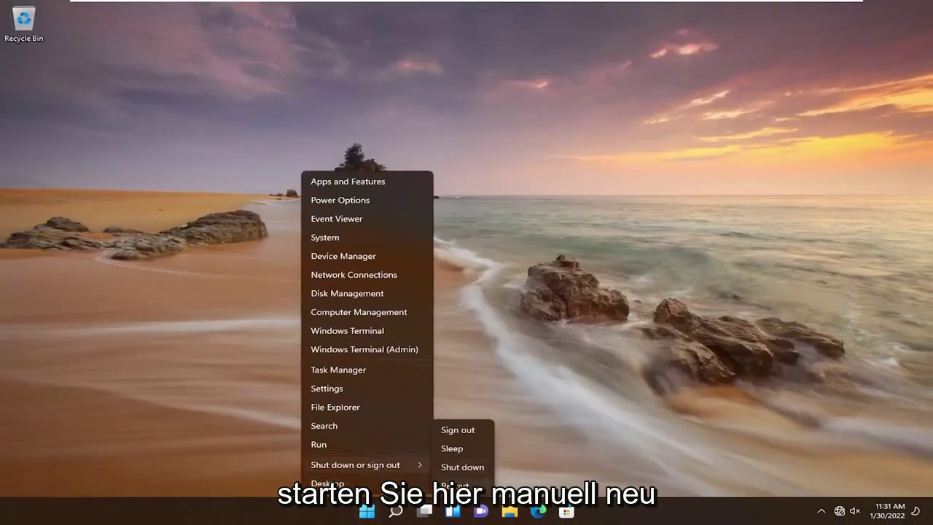